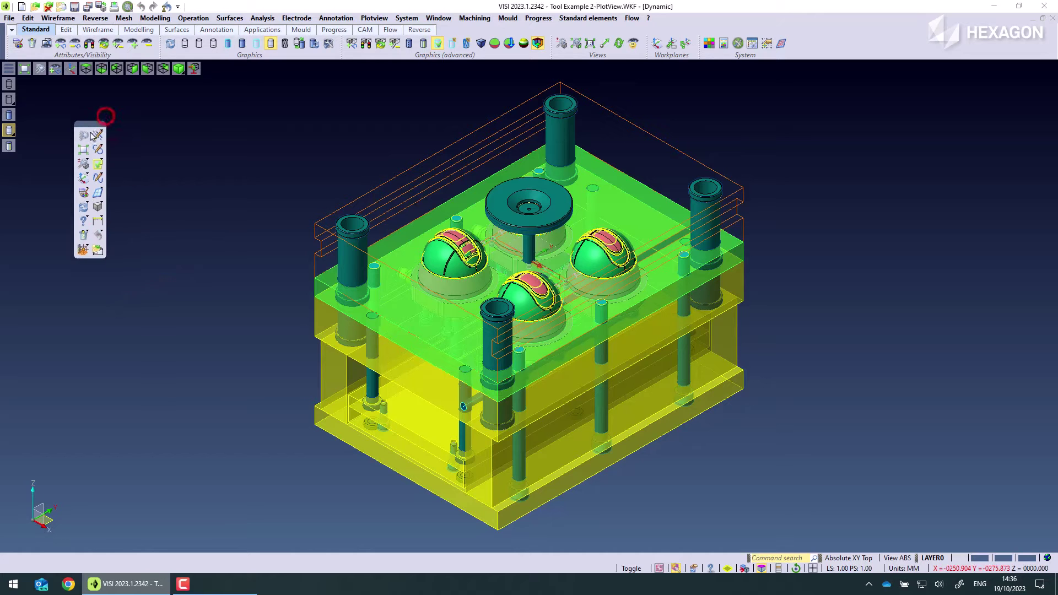
Dock the command icon bar, hide it, then restore it as a floating strip.
{"action": "left_click_drag", "start_coordinate": [92, 126], "coordinate": [126, 150]}
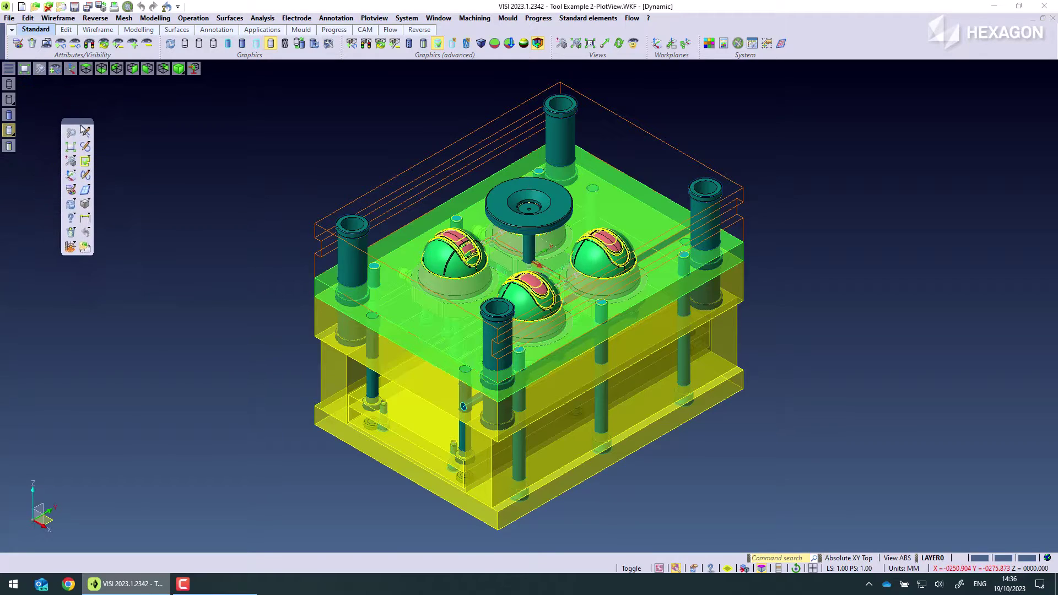
{"action": "left_click_drag", "start_coordinate": [126, 149], "coordinate": [85, 130]}
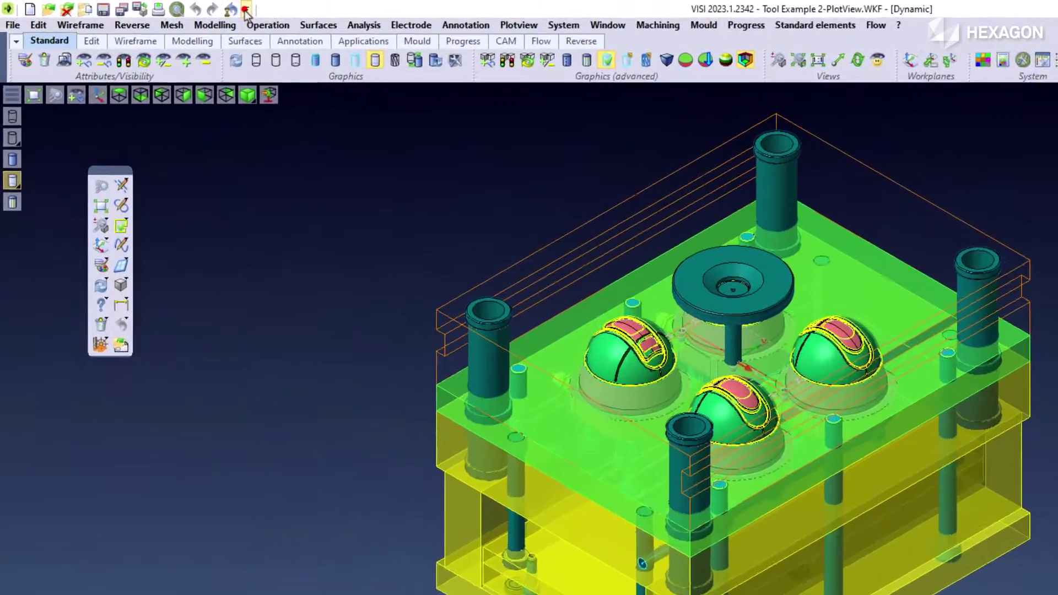
{"action": "left_click", "coordinate": [177, 6]}
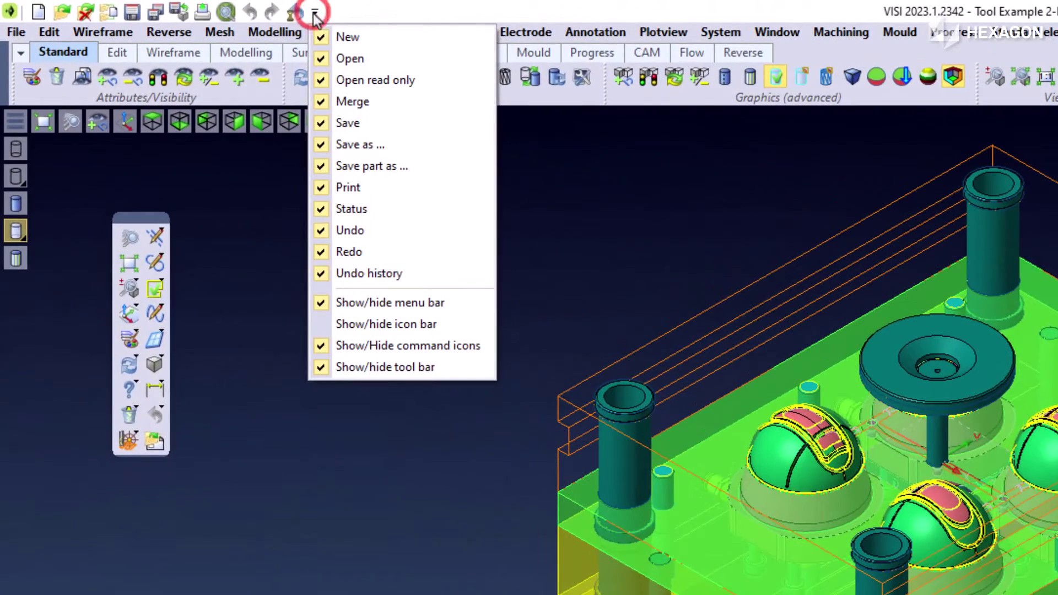
{"action": "left_click", "coordinate": [326, 326]}
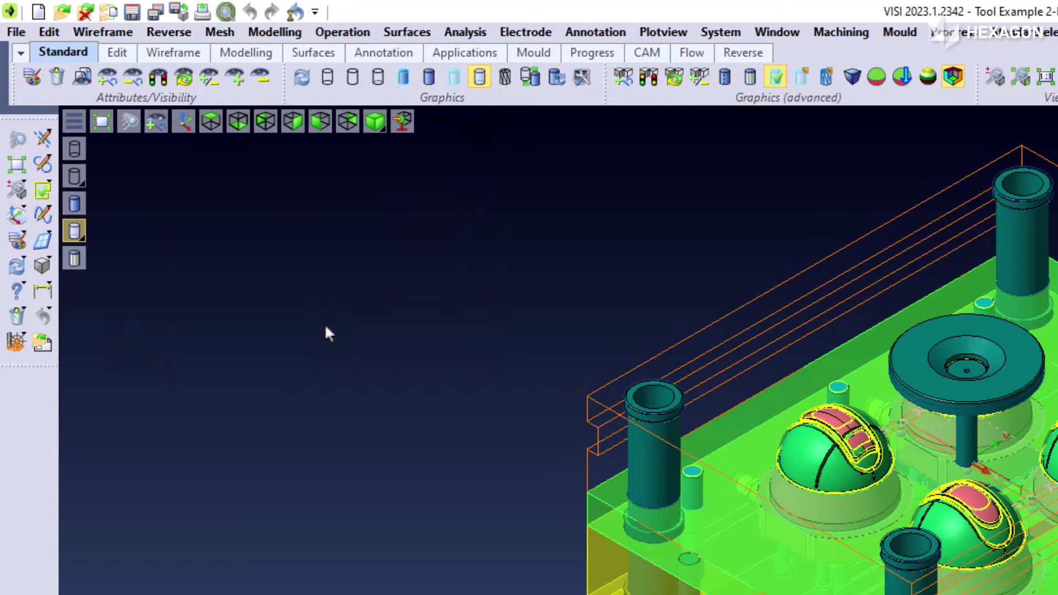
{"action": "left_click", "coordinate": [315, 13]}
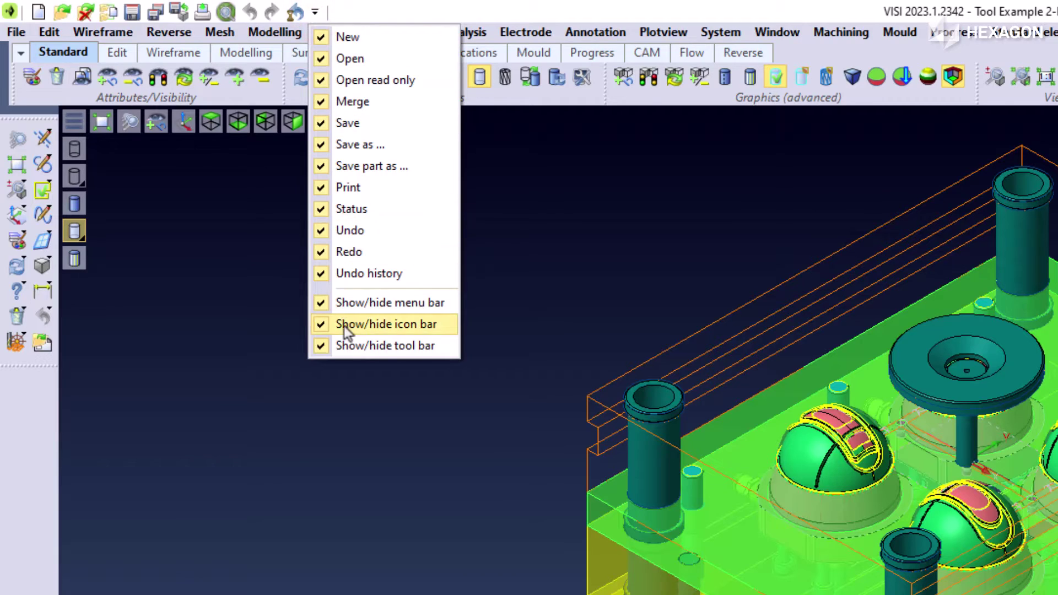
{"action": "left_click", "coordinate": [345, 325]}
{"action": "left_click", "coordinate": [315, 12]}
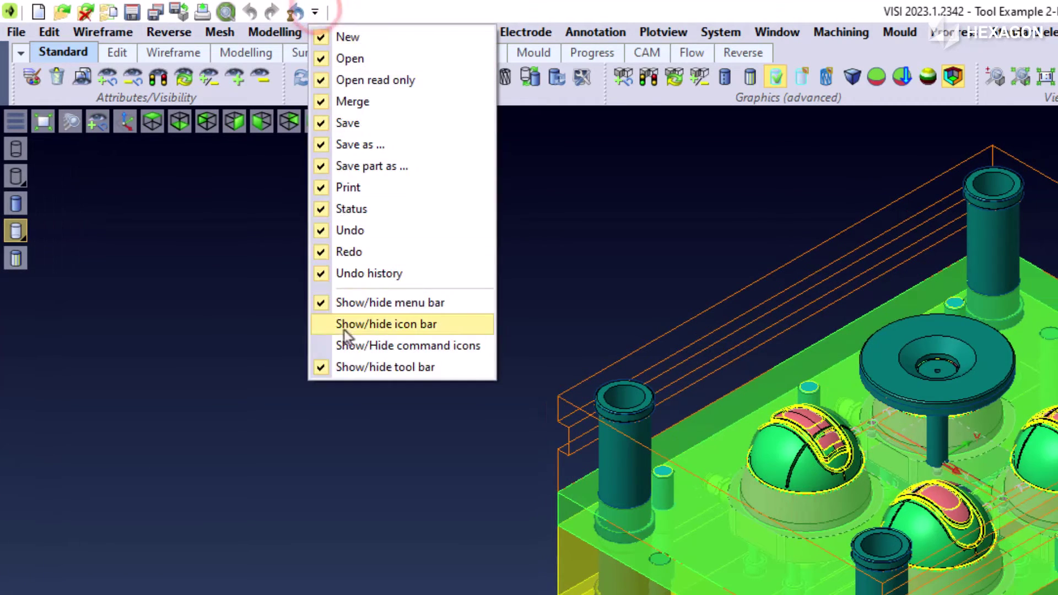
{"action": "left_click", "coordinate": [344, 346]}
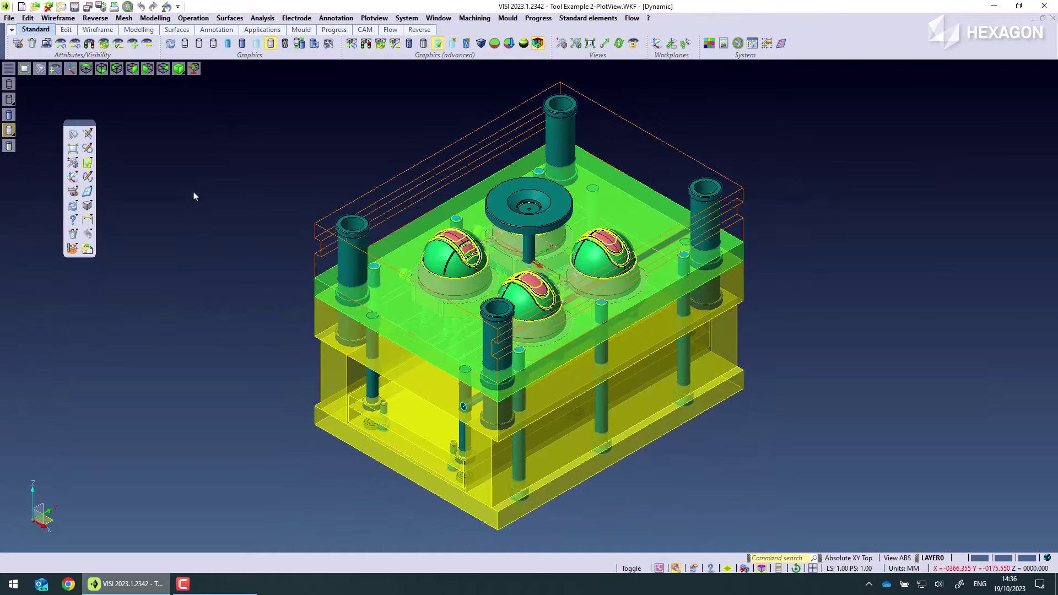
Open the Layers, Tool design and Assembly Manager panels, leaving Layers as the active dock tab.
{"action": "left_click", "coordinate": [934, 560]}
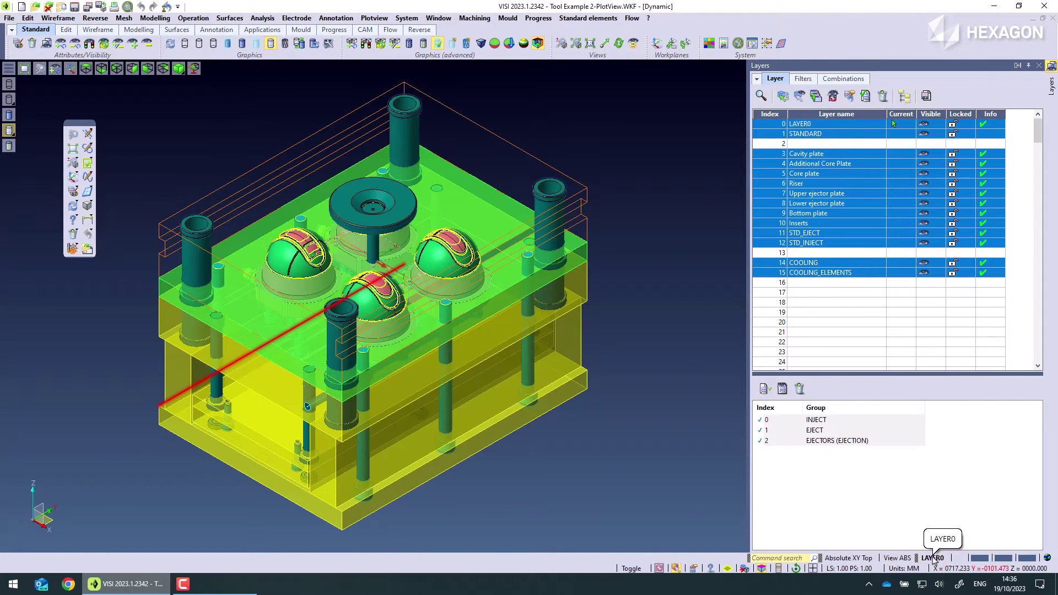
{"action": "left_click", "coordinate": [509, 19]}
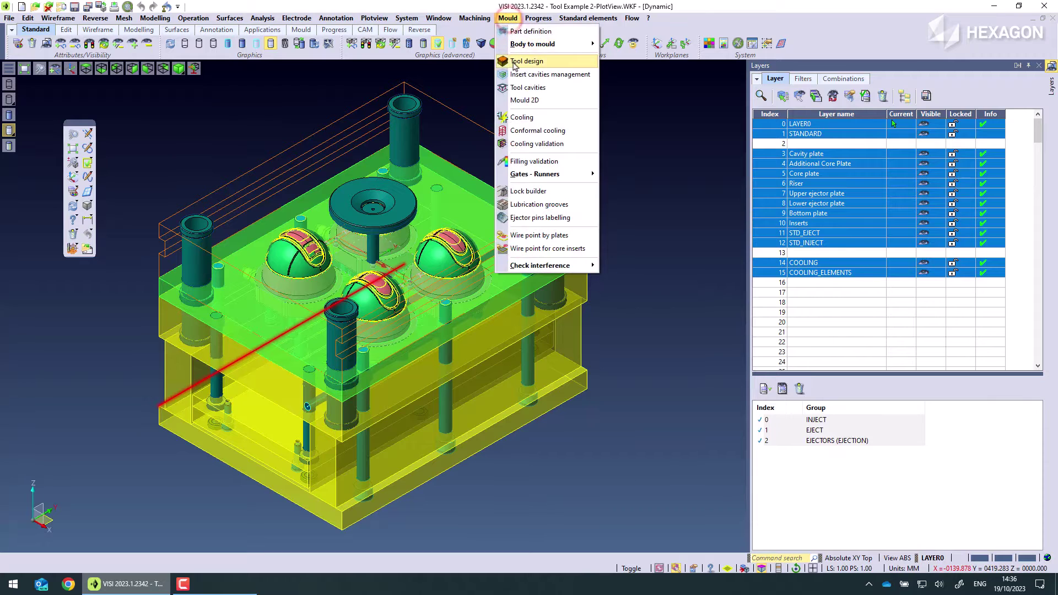
{"action": "left_click", "coordinate": [518, 66]}
{"action": "left_click", "coordinate": [339, 18]}
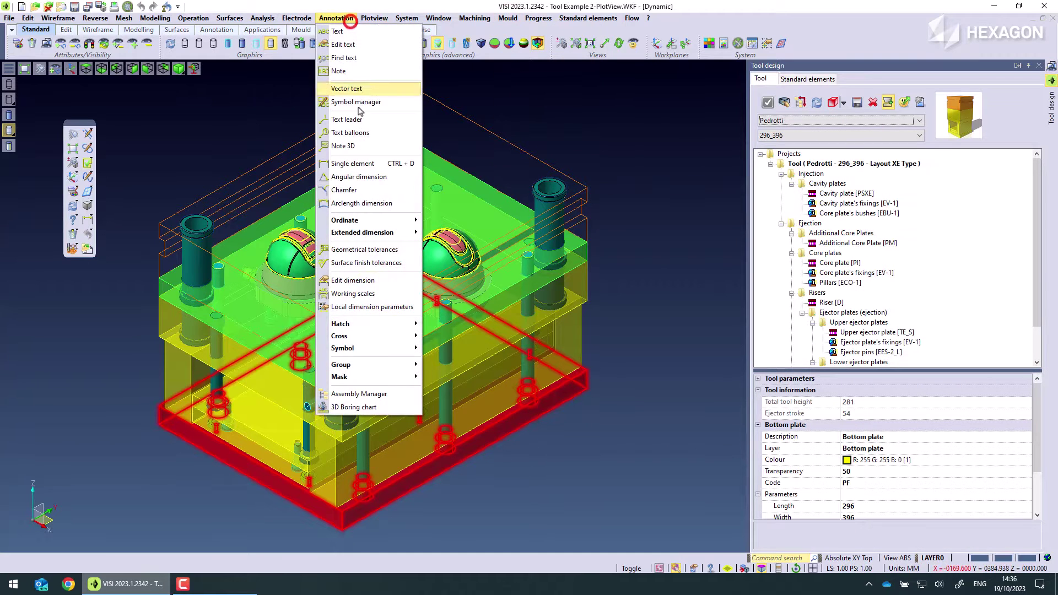
{"action": "left_click", "coordinate": [368, 385]}
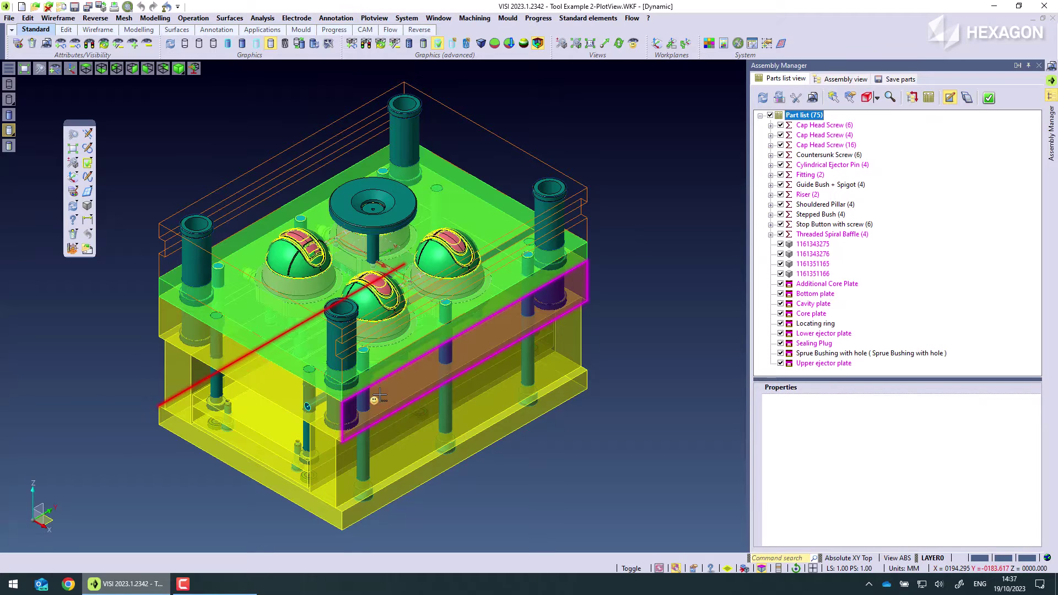
{"action": "left_click", "coordinate": [1053, 81]}
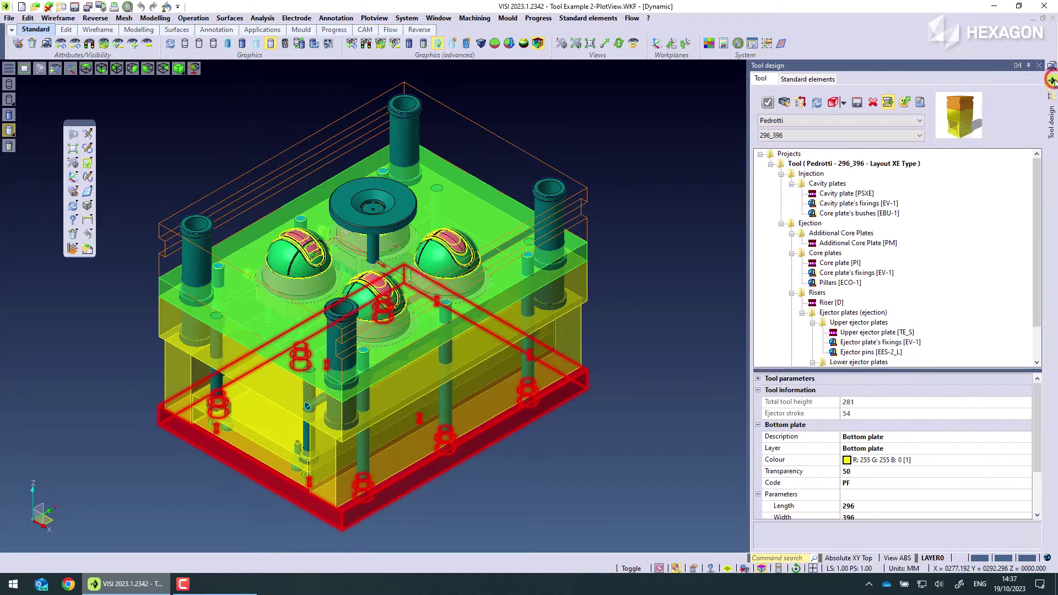
{"action": "left_click", "coordinate": [1053, 68]}
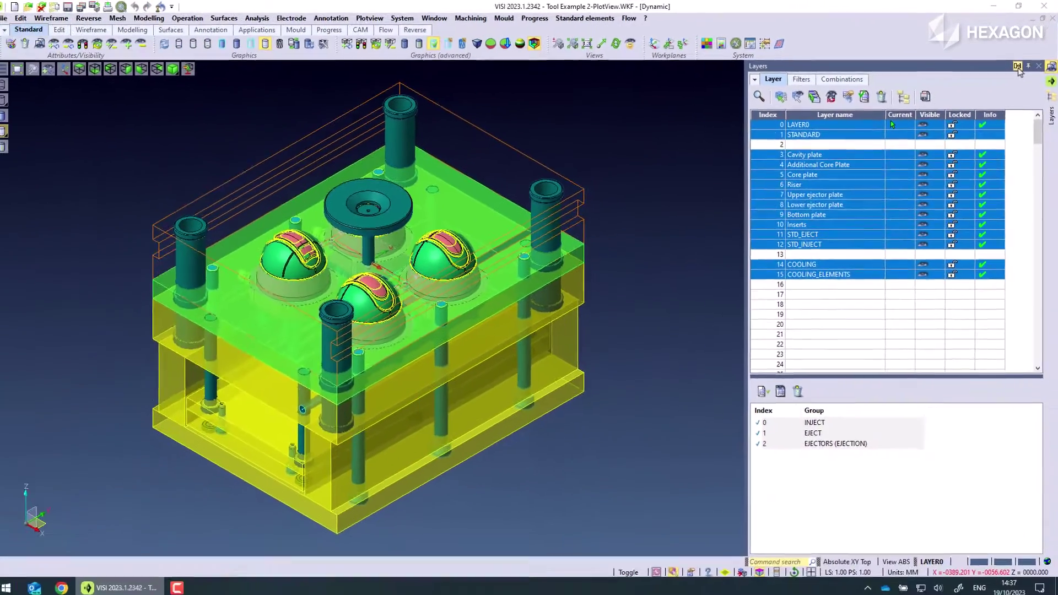
Undock the Layers panel from the side dock into a floating window.
{"action": "left_click", "coordinate": [1018, 66]}
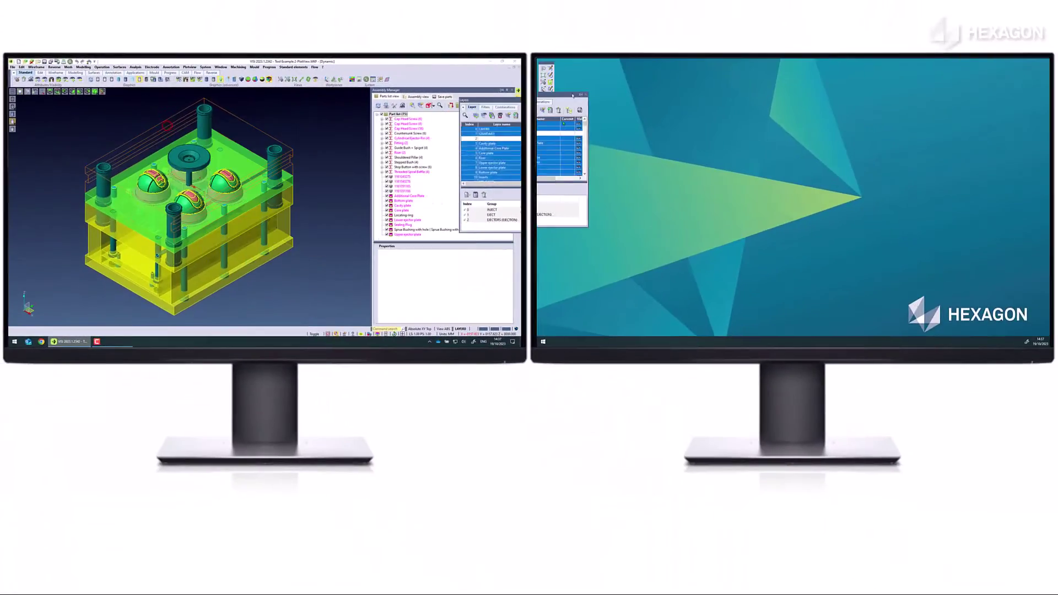
Move the Layers, Assembly Manager and Tool design windows to the second screen, each stretched to full height.
{"action": "left_click_drag", "start_coordinate": [572, 95], "coordinate": [632, 62]}
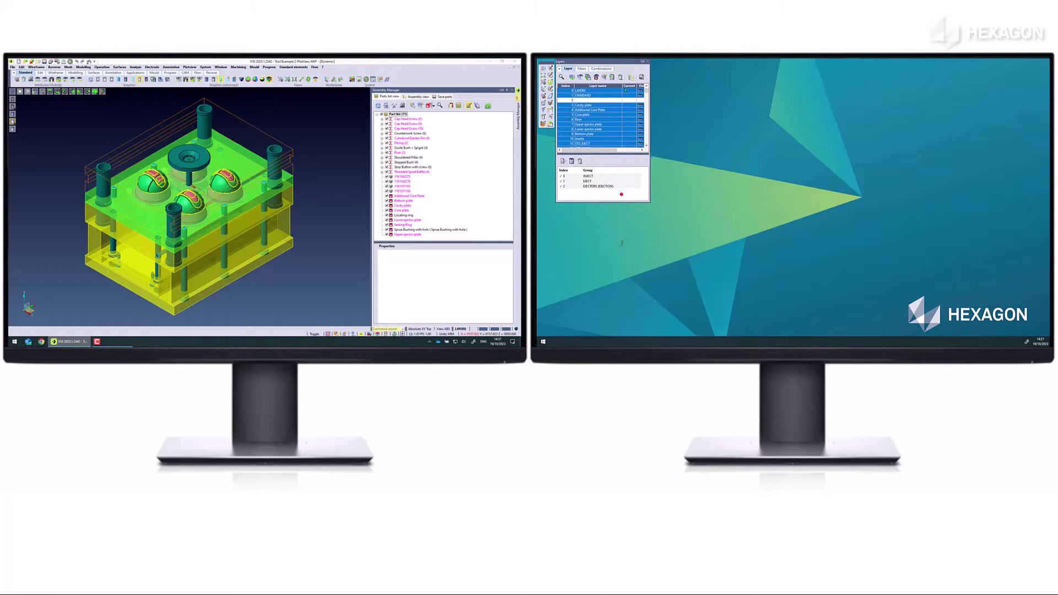
{"action": "double_click", "coordinate": [623, 201]}
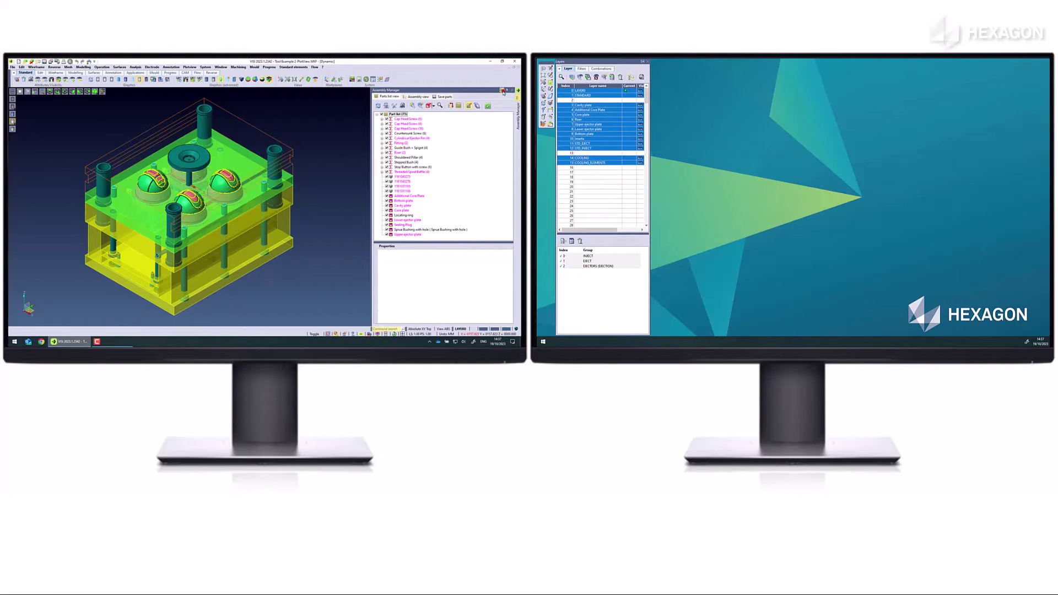
{"action": "left_click_drag", "start_coordinate": [502, 91], "coordinate": [702, 64]}
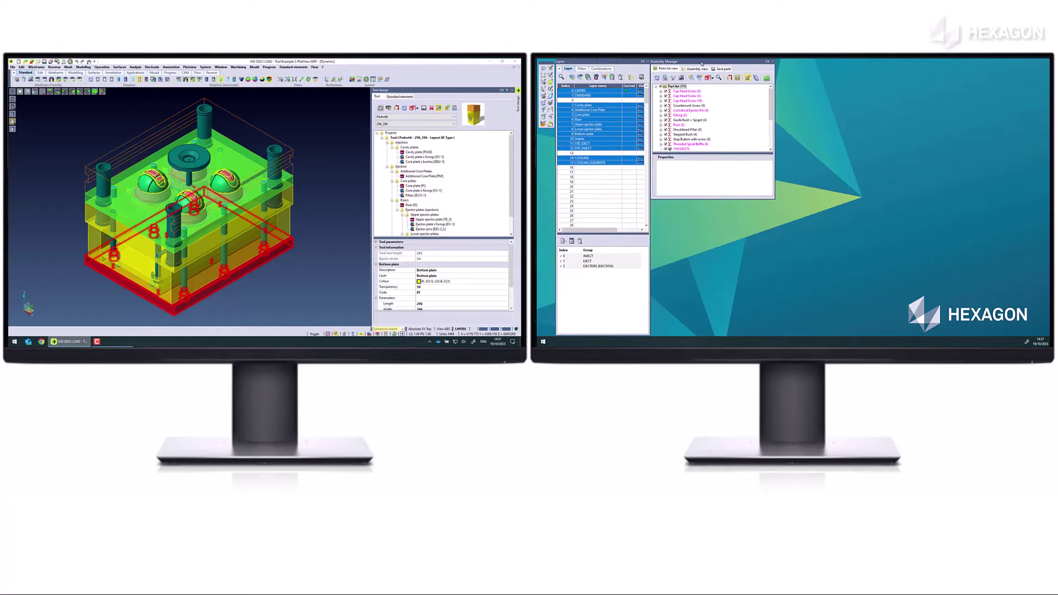
{"action": "double_click", "coordinate": [705, 199]}
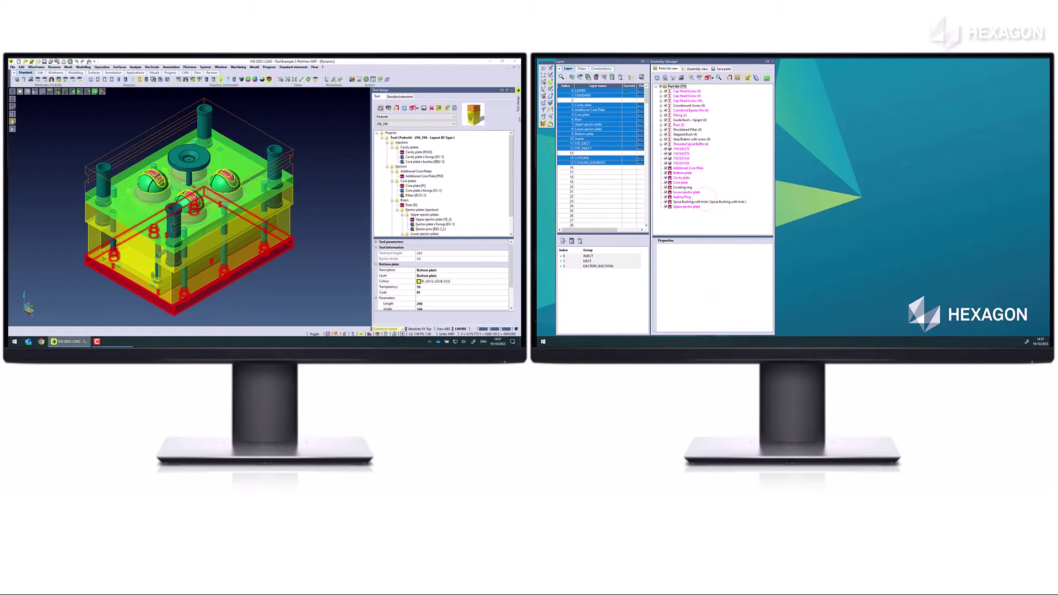
{"action": "left_click_drag", "start_coordinate": [502, 90], "coordinate": [835, 62]}
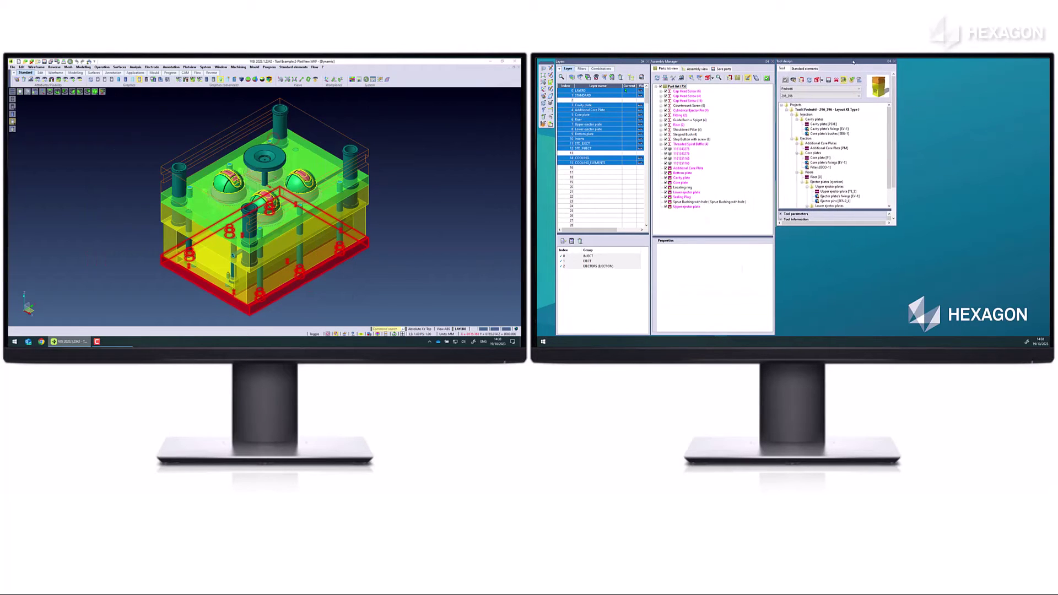
{"action": "double_click", "coordinate": [832, 227]}
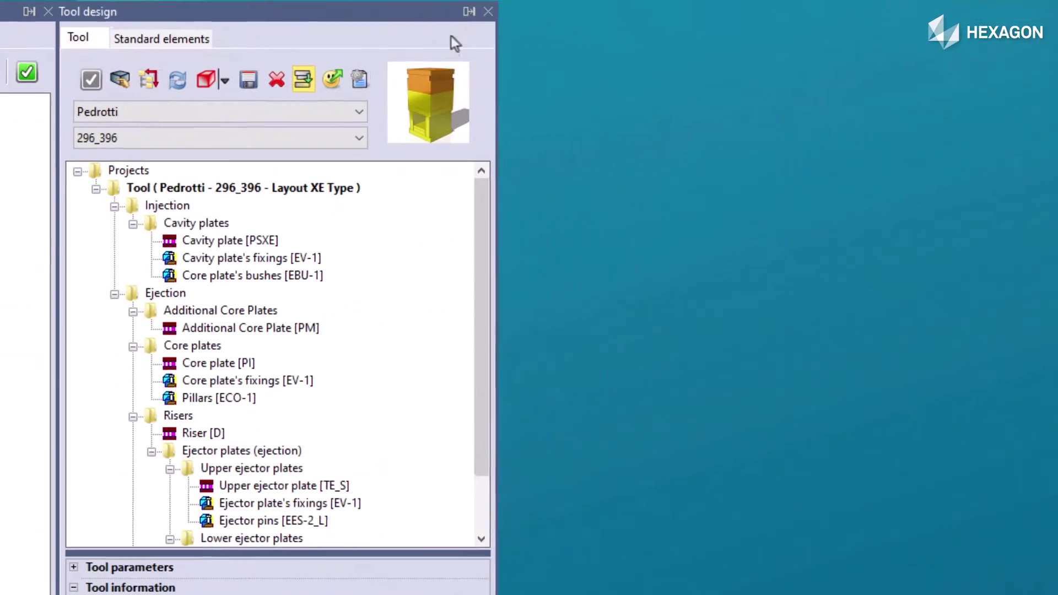
Untick 'Show/hide tool bar' and 'Show/hide menu bar' in the quick-access customisation list.
{"action": "left_click", "coordinate": [470, 13]}
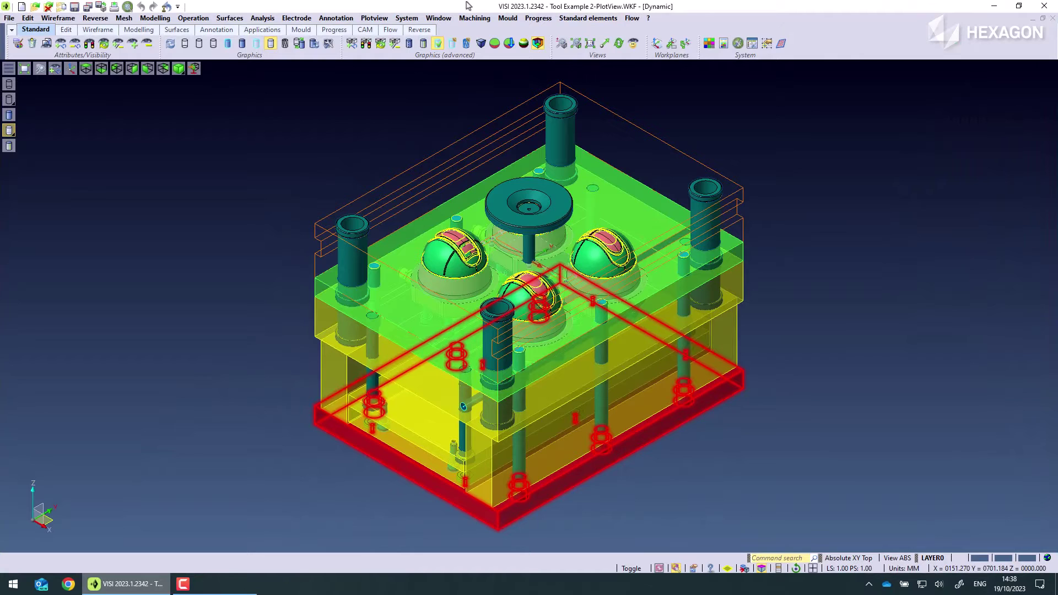
{"action": "left_click", "coordinate": [179, 7]}
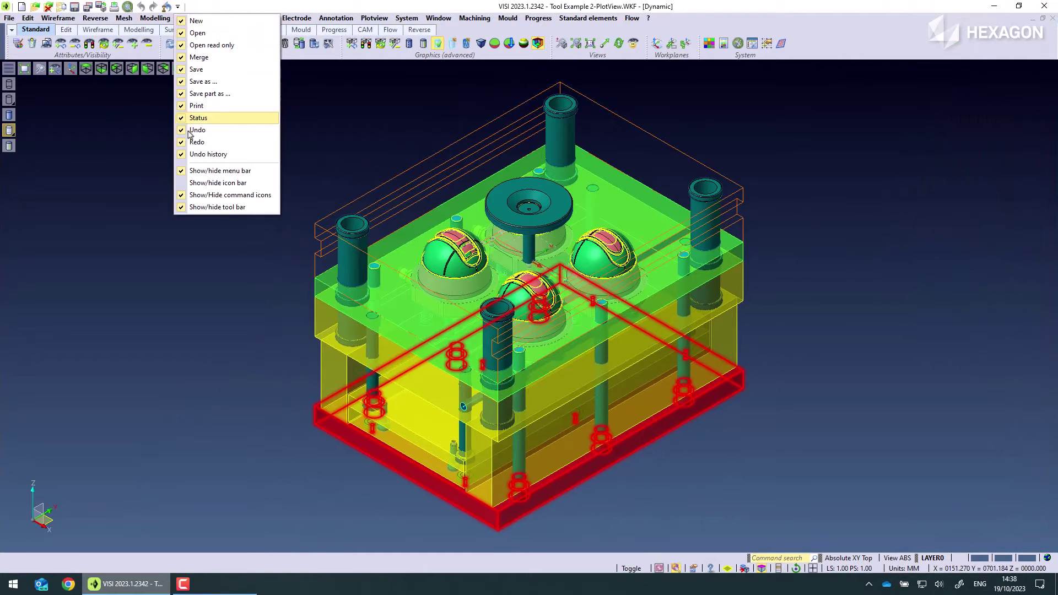
{"action": "left_click", "coordinate": [217, 207]}
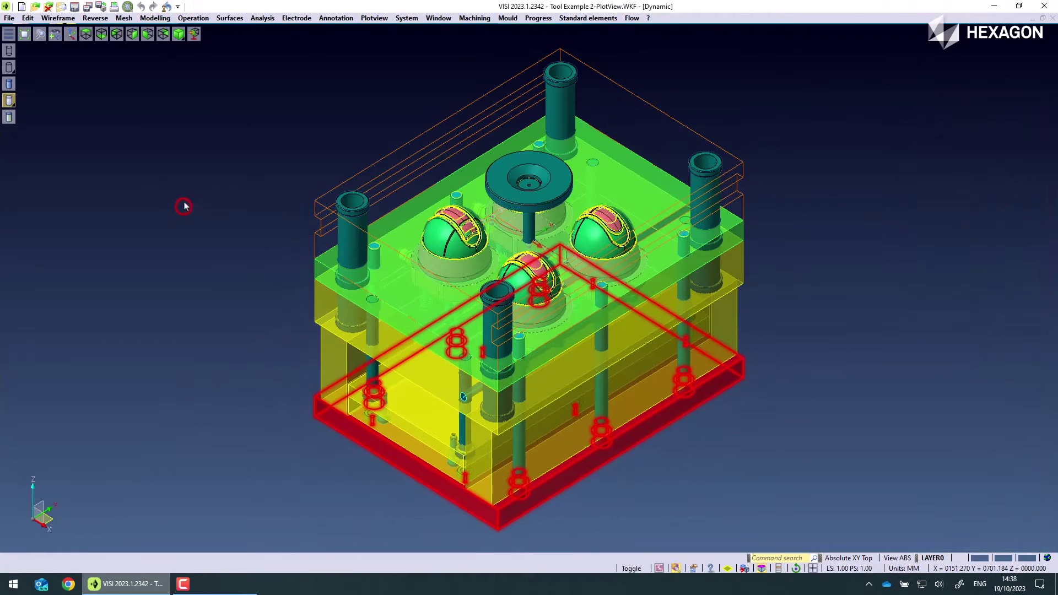
{"action": "left_click", "coordinate": [178, 7]}
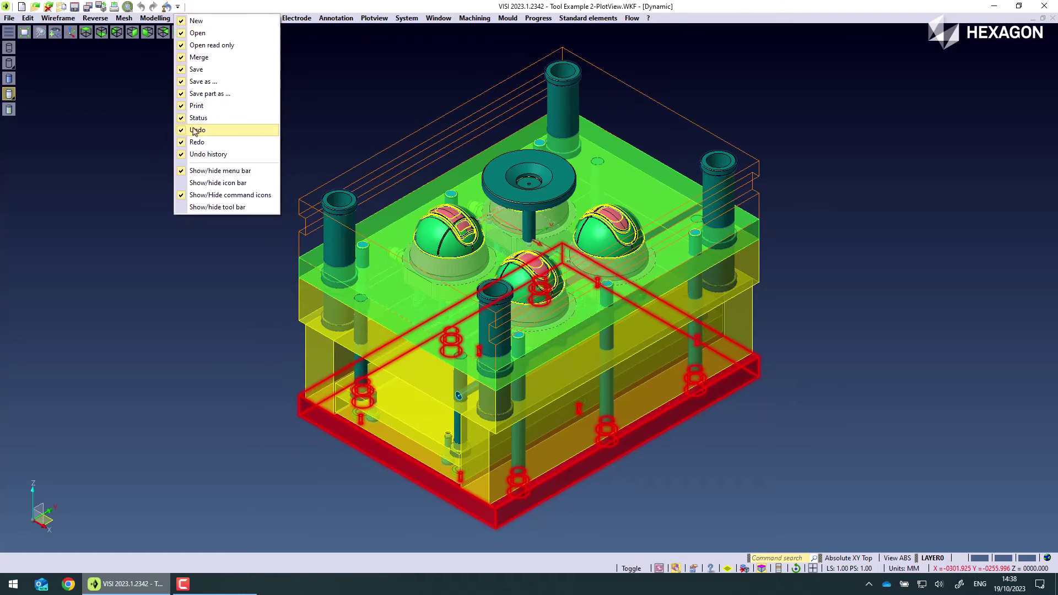
{"action": "left_click", "coordinate": [190, 168]}
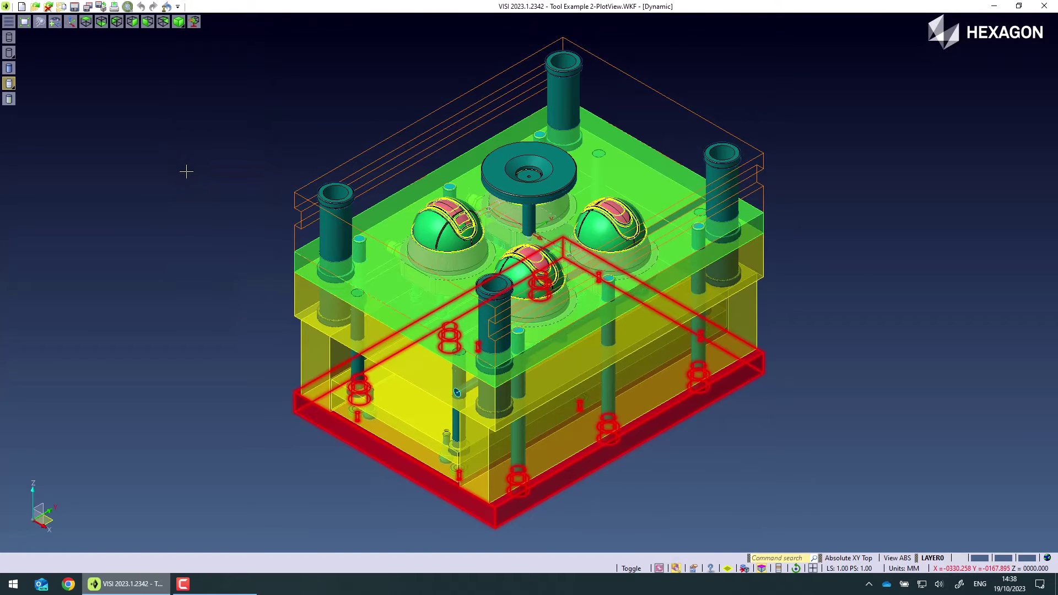
{"action": "right_click", "coordinate": [174, 177]}
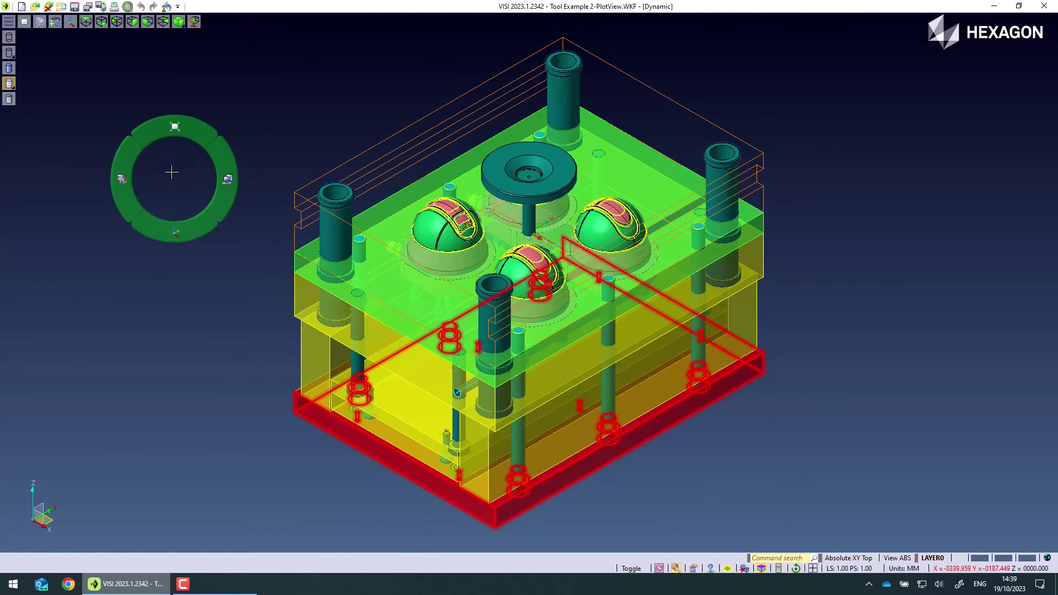
{"action": "left_click", "coordinate": [171, 173]}
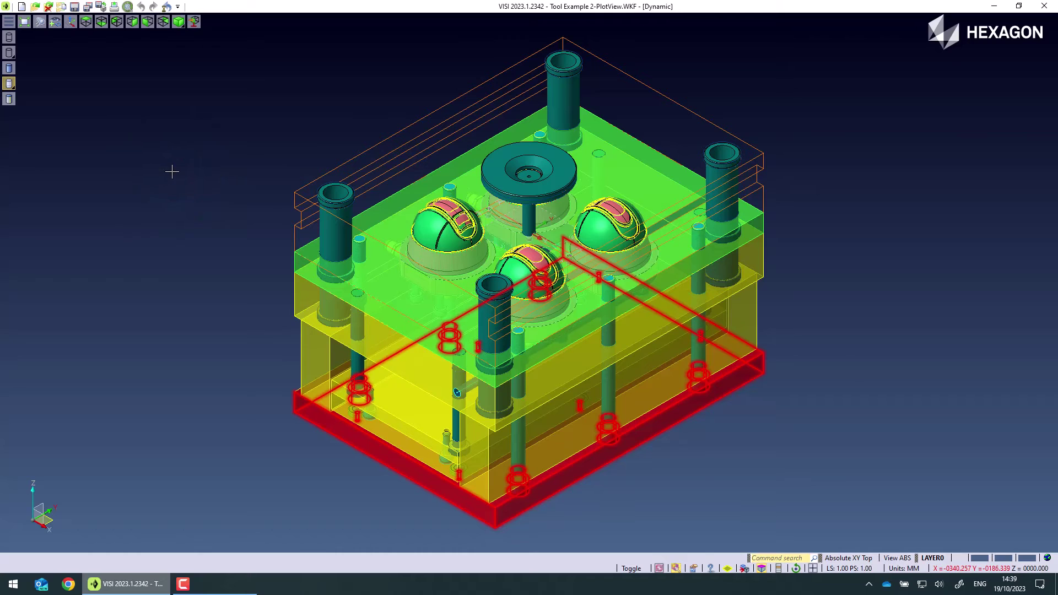
{"action": "left_click", "coordinate": [384, 337]}
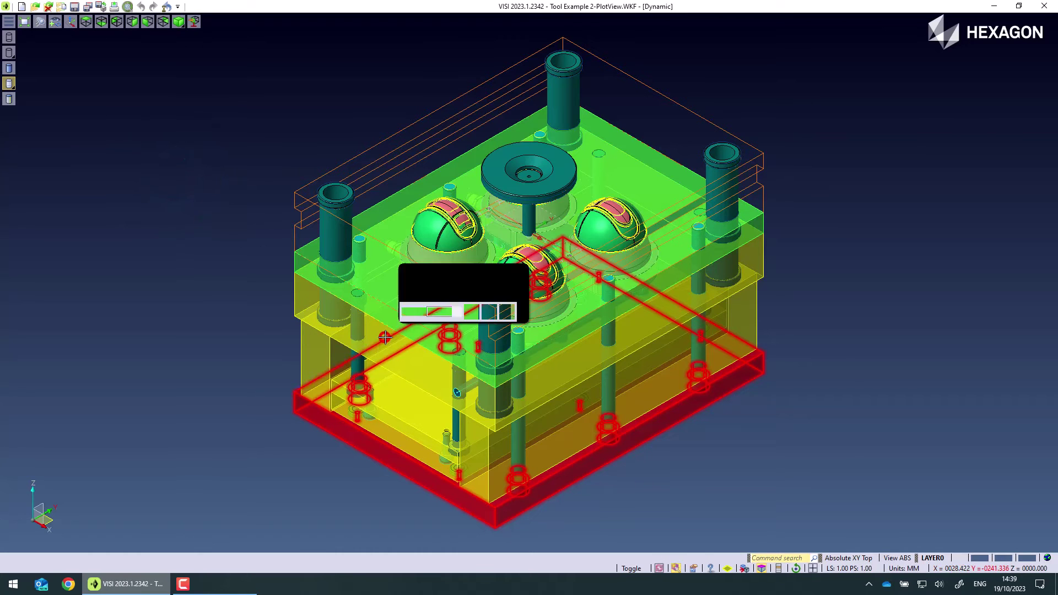
{"action": "left_click", "coordinate": [635, 170]}
{"action": "right_click", "coordinate": [635, 176]}
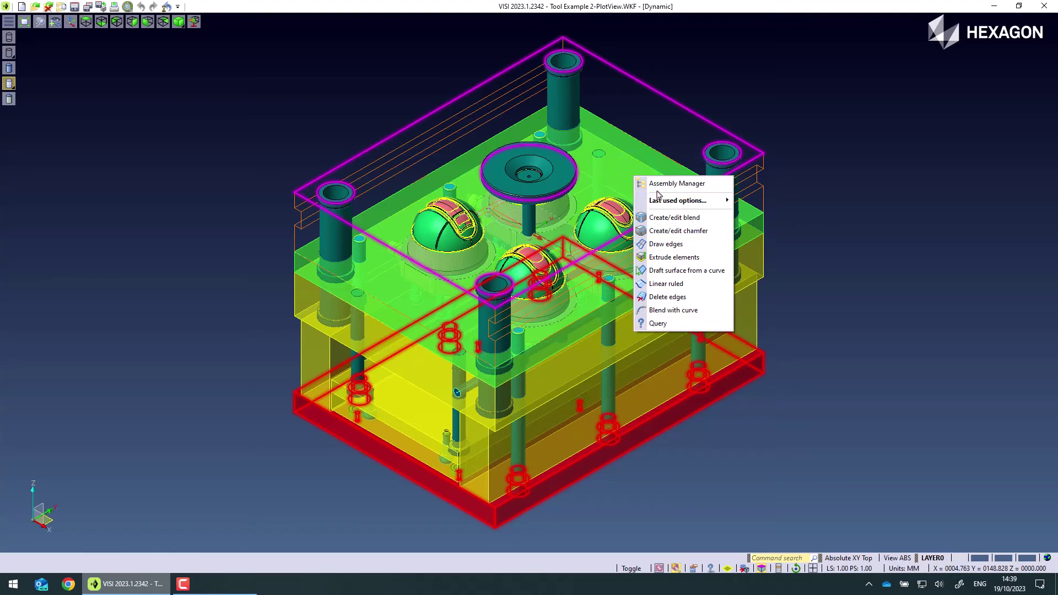
{"action": "key", "text": "Escape"}
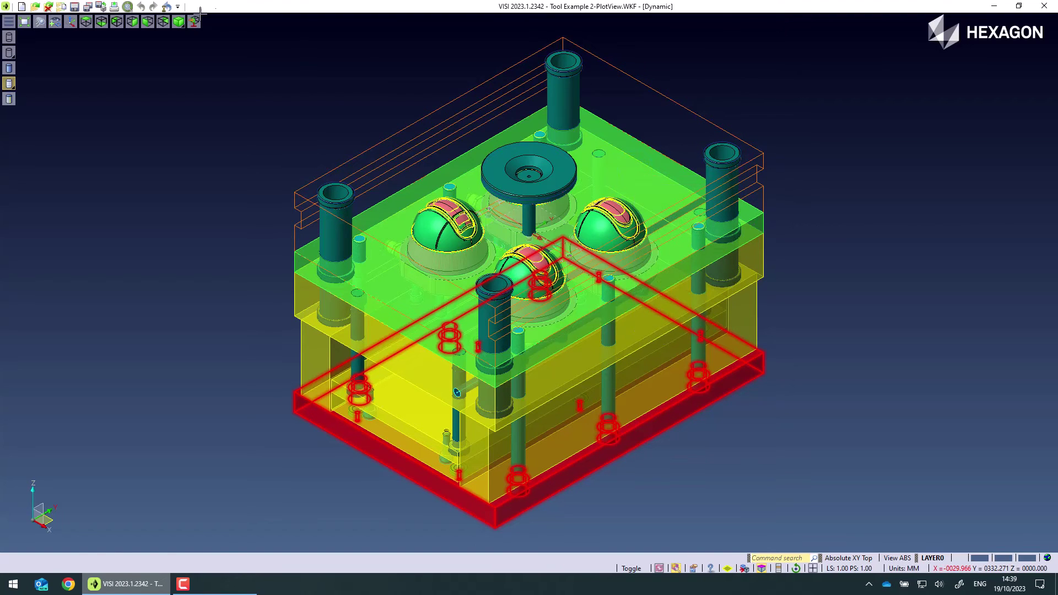